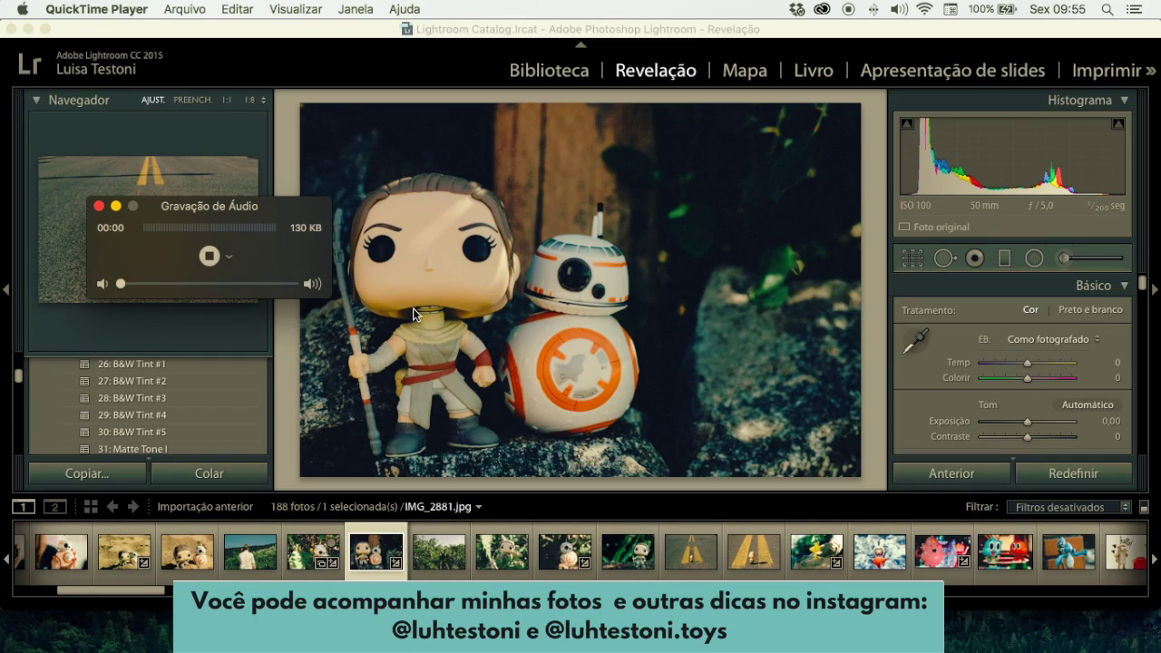
# Bring up the Exportar um arquivo dialog for IMG_2871.jpg from the Arquivo menu
pyautogui.click(413, 307)
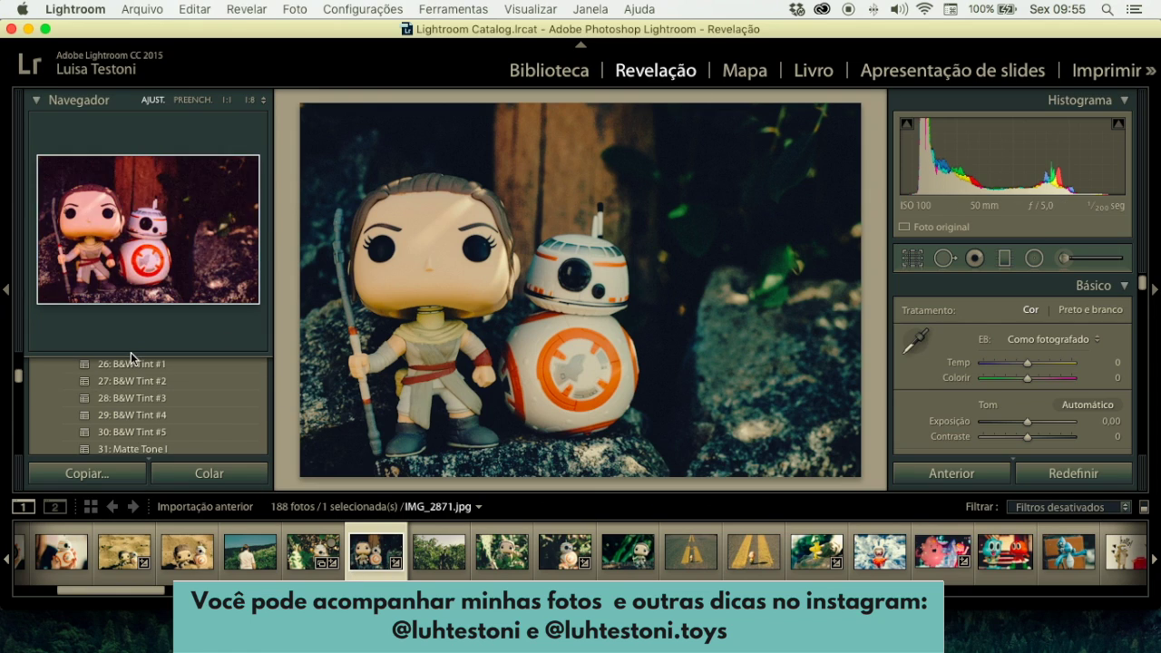
pyautogui.scroll(3, 132, 371)
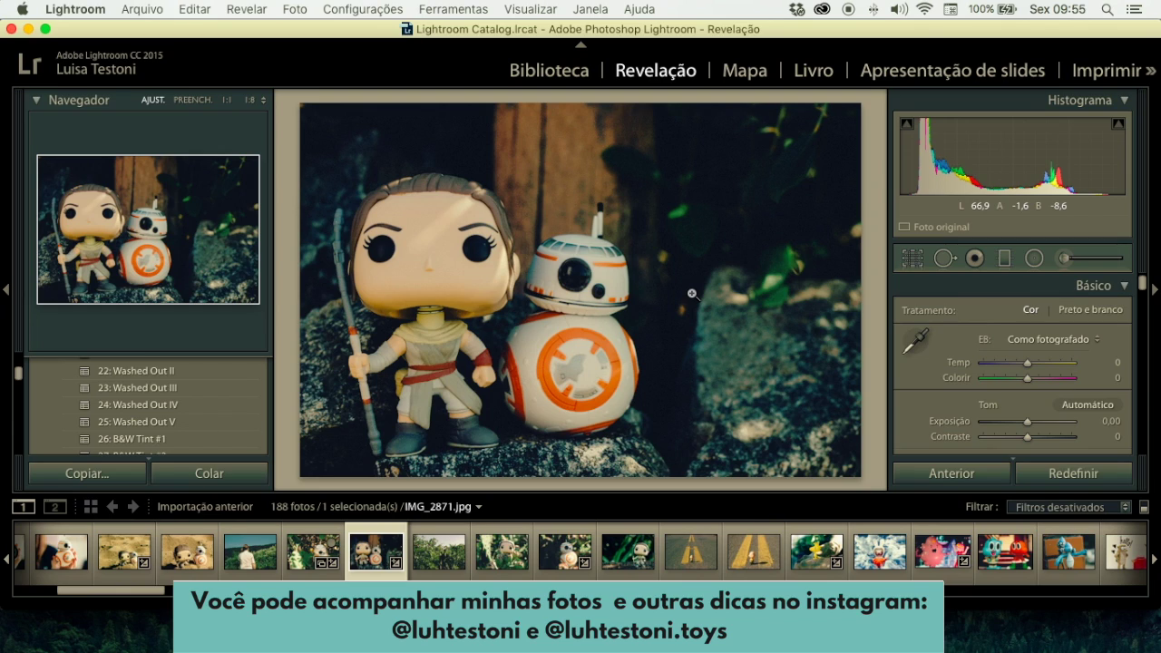
pyautogui.click(143, 9)
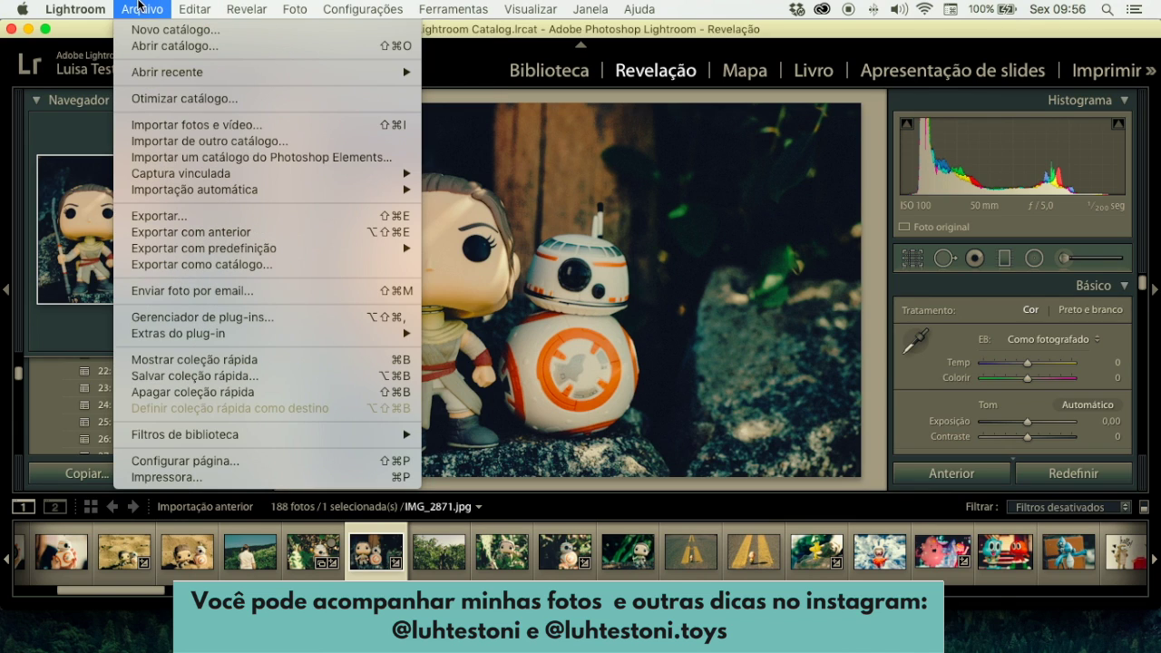
pyautogui.click(166, 223)
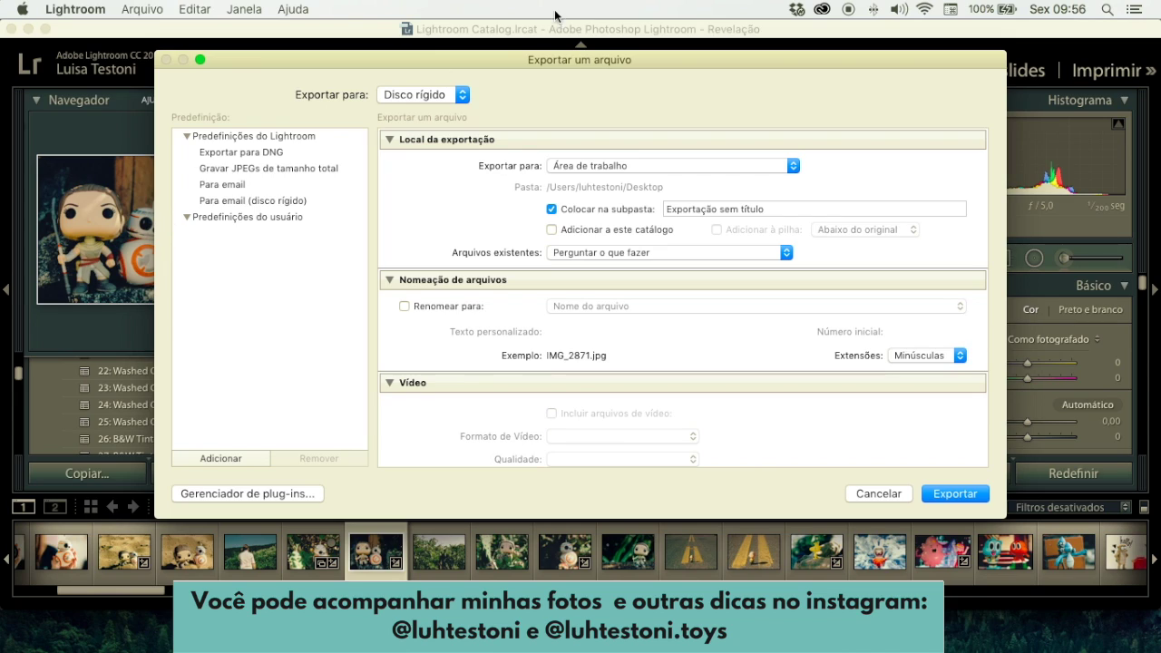
# Export to a Pasta específica on the external drive, with file renaming turned on
pyautogui.click(614, 166)
pyautogui.click(622, 180)
pyautogui.click(621, 171)
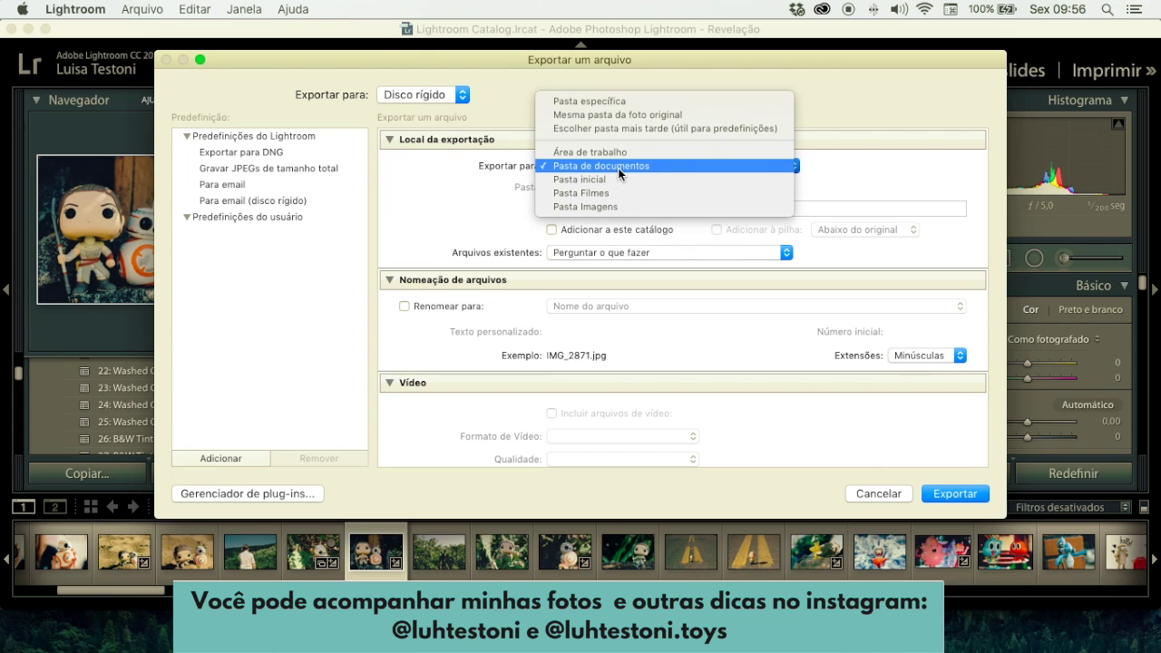
pyautogui.click(576, 103)
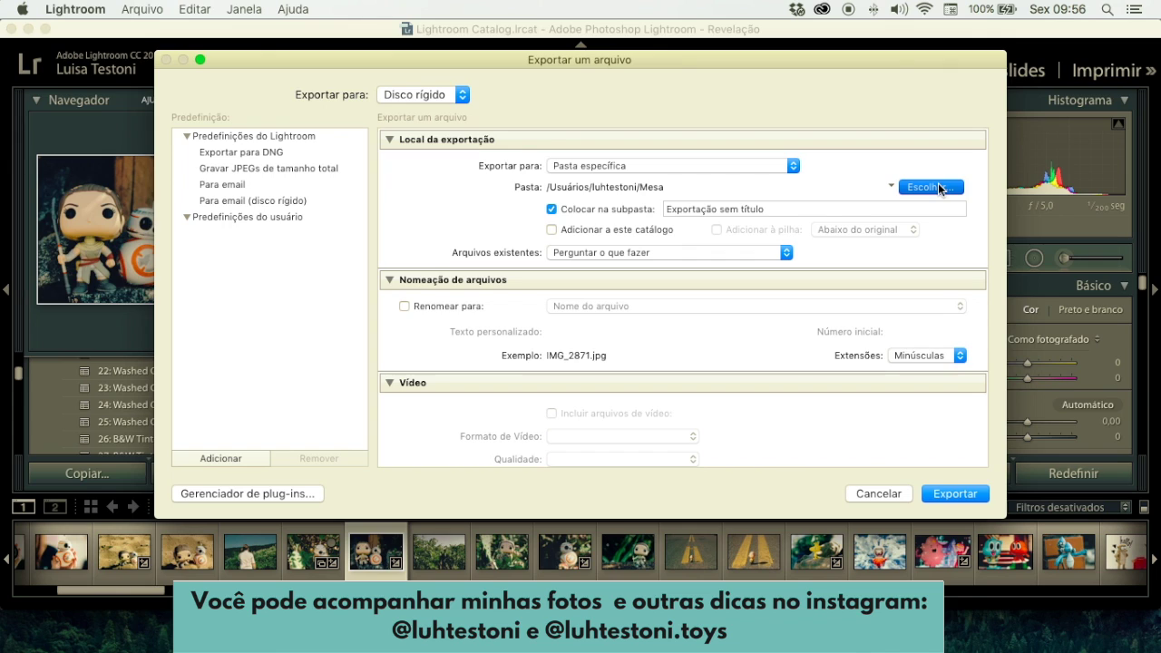
pyautogui.click(940, 187)
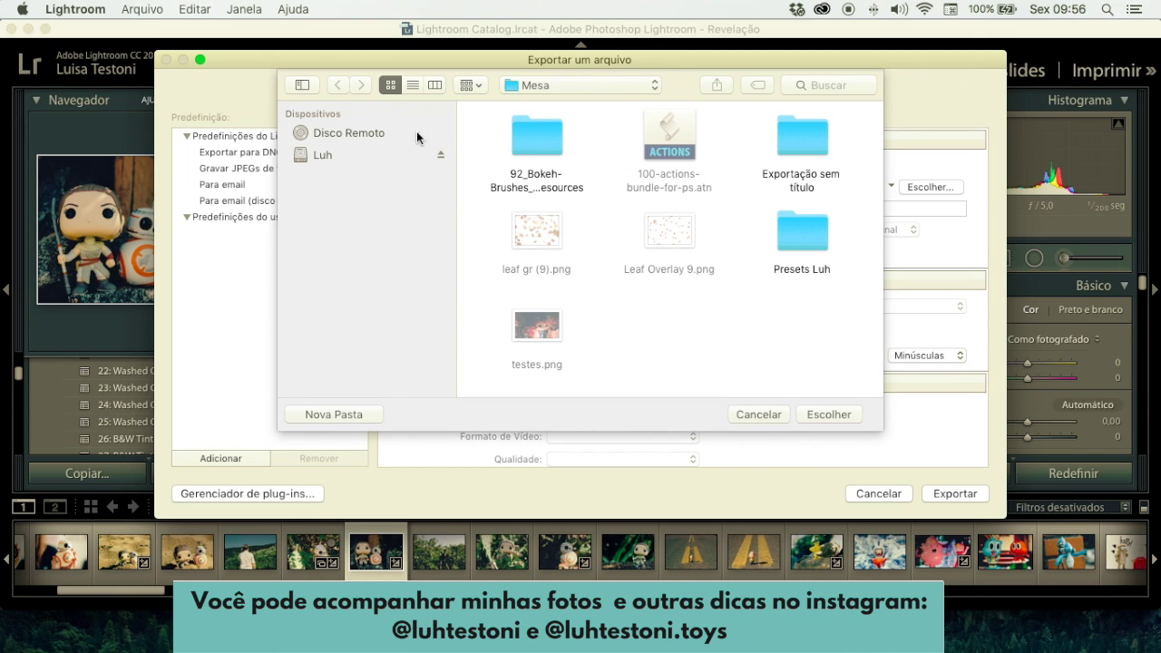
pyautogui.click(355, 155)
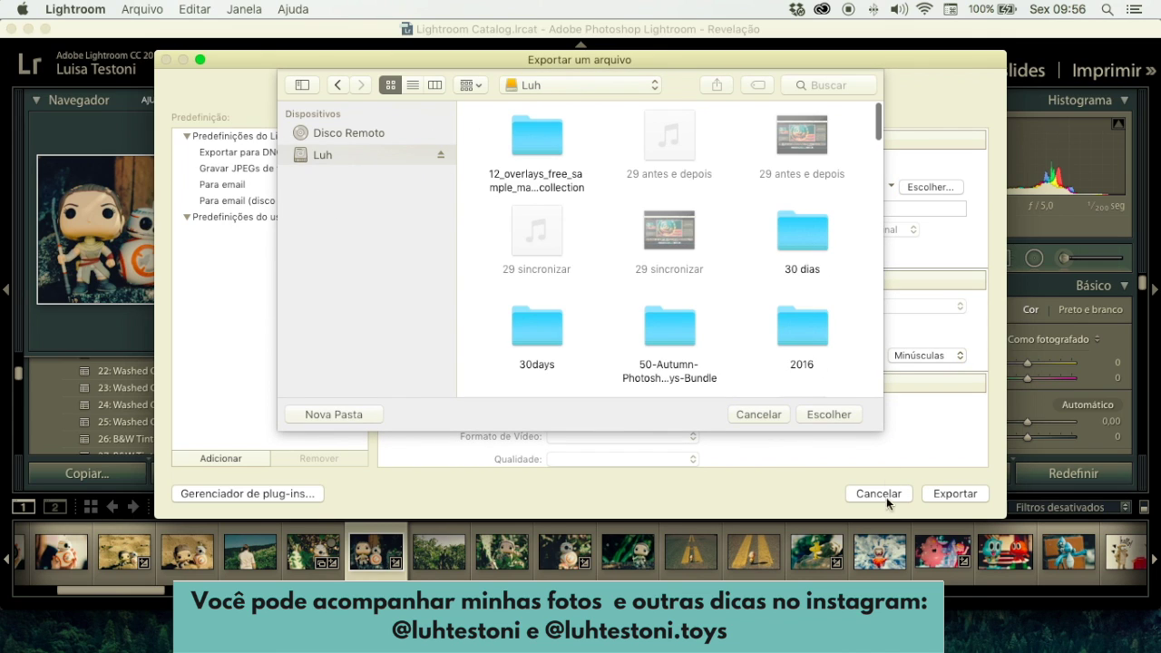
pyautogui.click(819, 416)
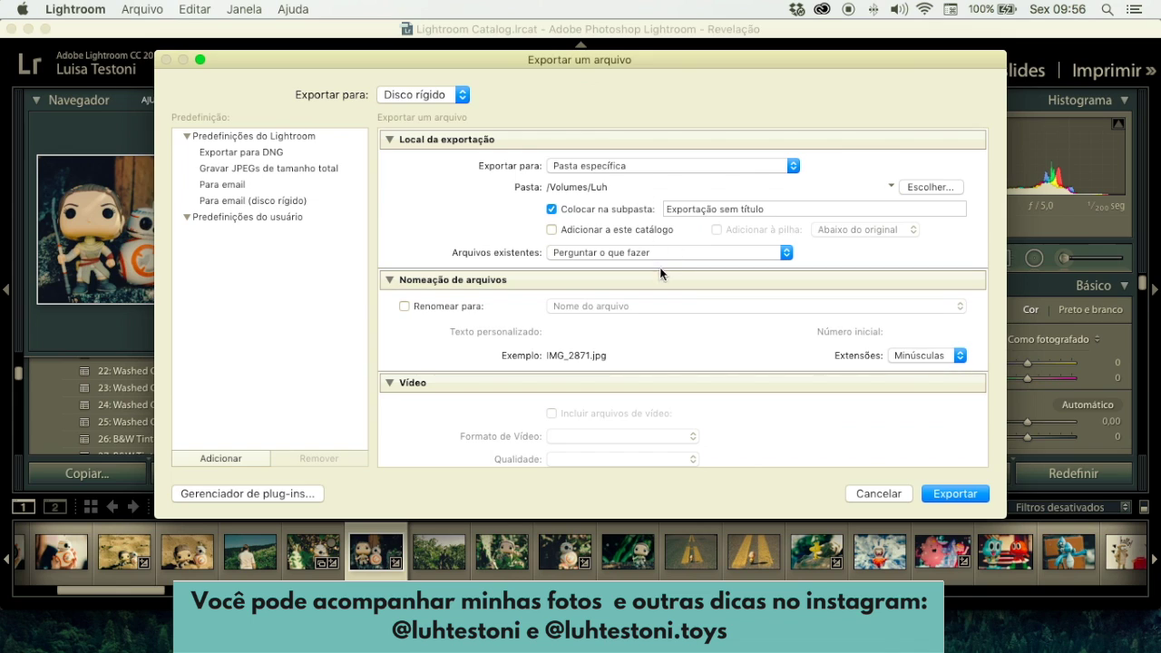
pyautogui.scroll(-2, 661, 269)
pyautogui.click(403, 259)
# Rename exports by 'Nome do arquivo' and raise JPEG quality from 60 to 100
pyautogui.click(723, 259)
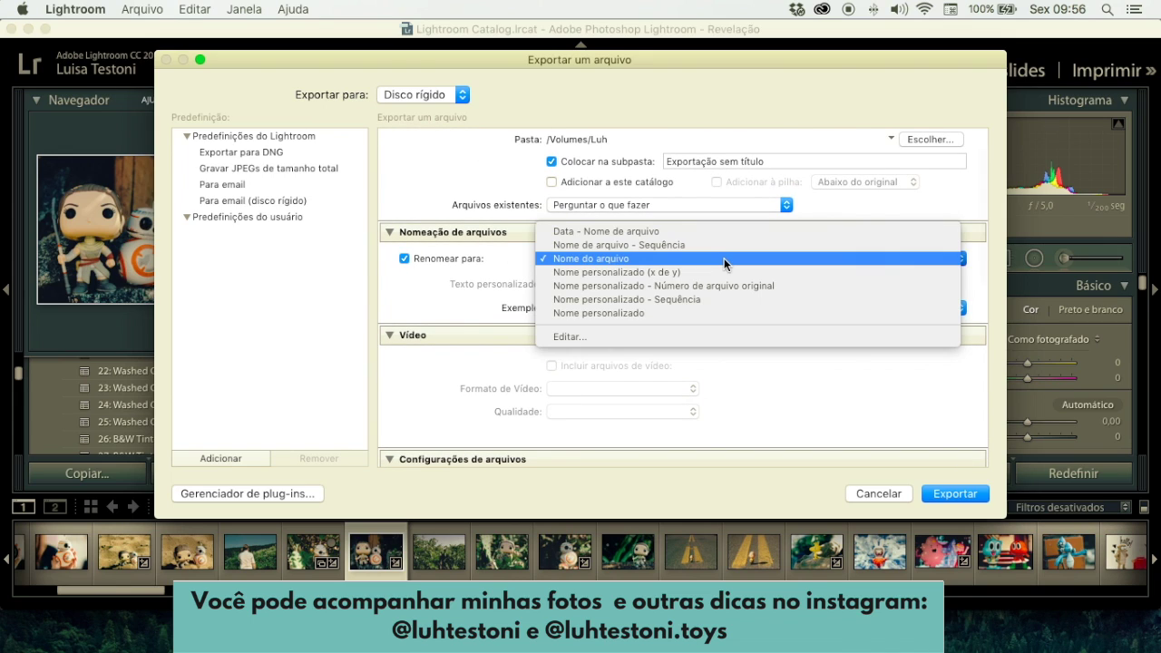
pyautogui.click(724, 258)
pyautogui.scroll(-2, 707, 288)
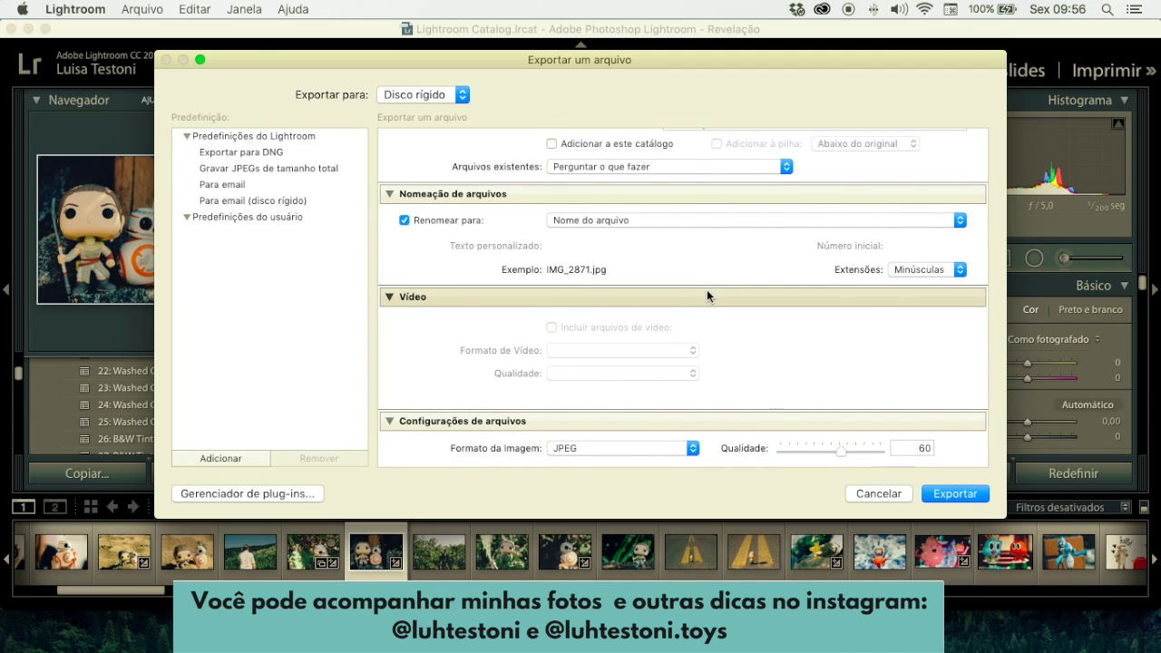
pyautogui.scroll(-5, 707, 291)
pyautogui.scroll(-1, 707, 290)
pyautogui.moveTo(843, 305); pyautogui.dragTo(886, 306)
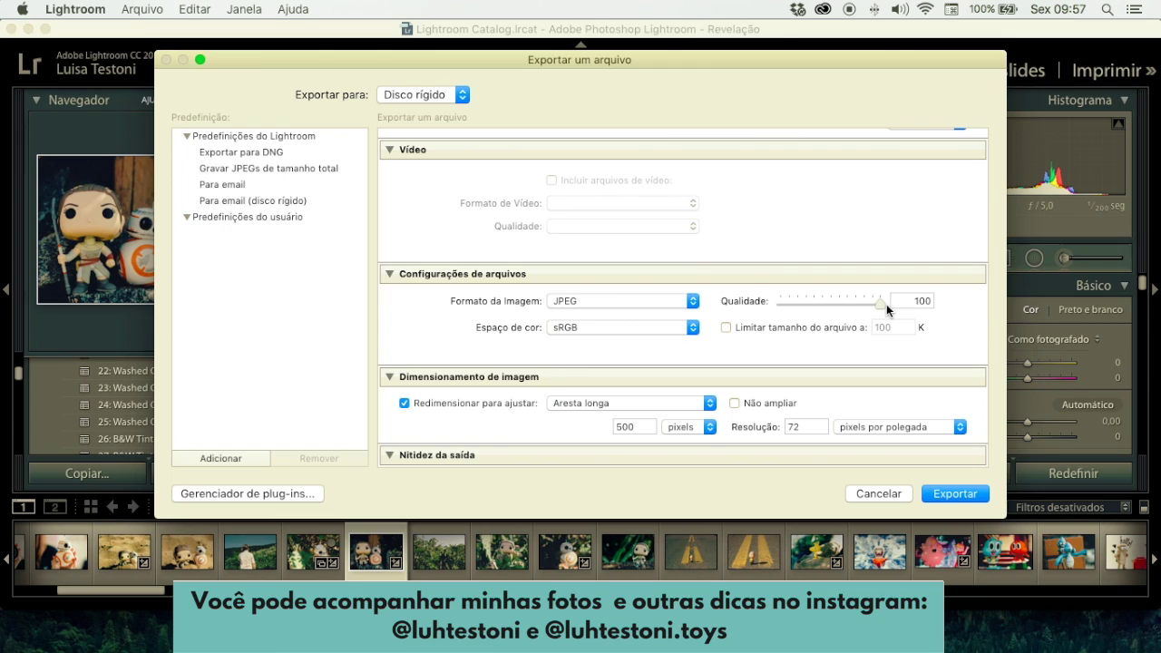
pyautogui.click(626, 301)
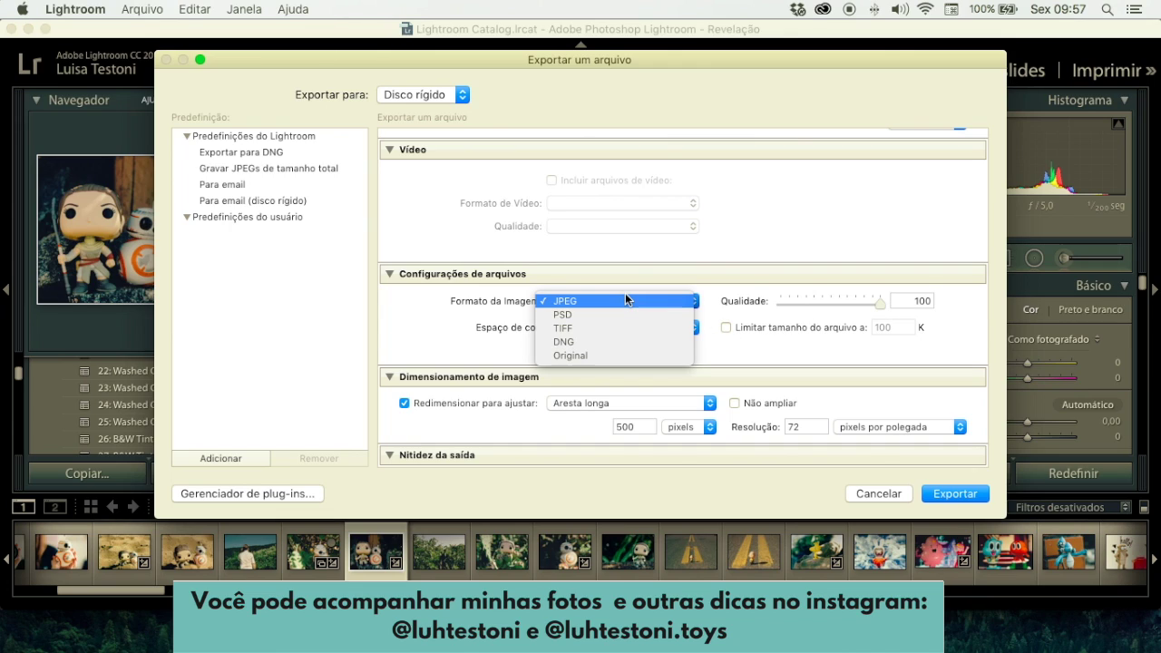
# Keep JPEG format and resize exports to fit Altura e largura at 500 × 500 pixels
pyautogui.click(626, 300)
pyautogui.click(625, 300)
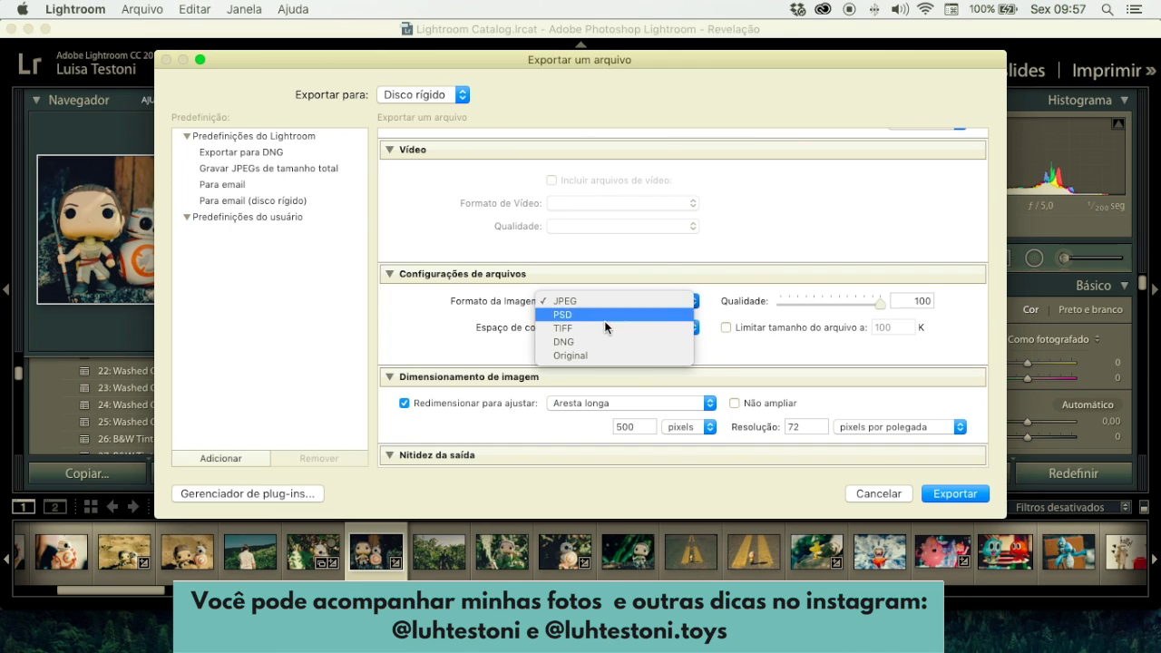
pyautogui.click(569, 300)
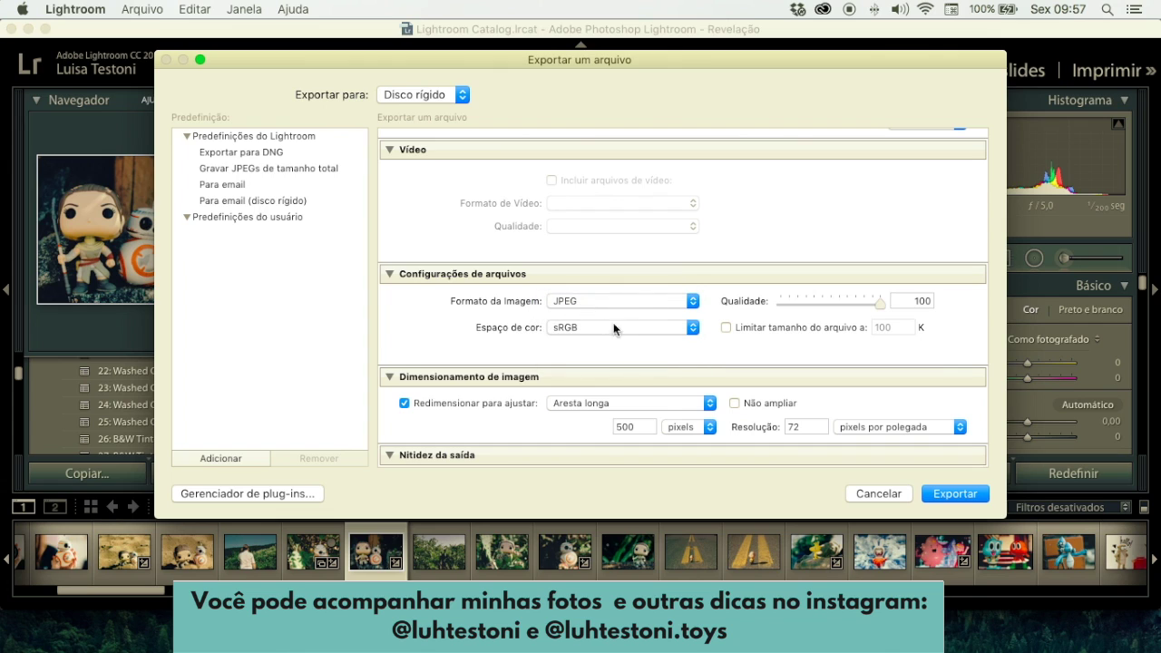
pyautogui.scroll(-3, 703, 337)
pyautogui.scroll(-2, 704, 336)
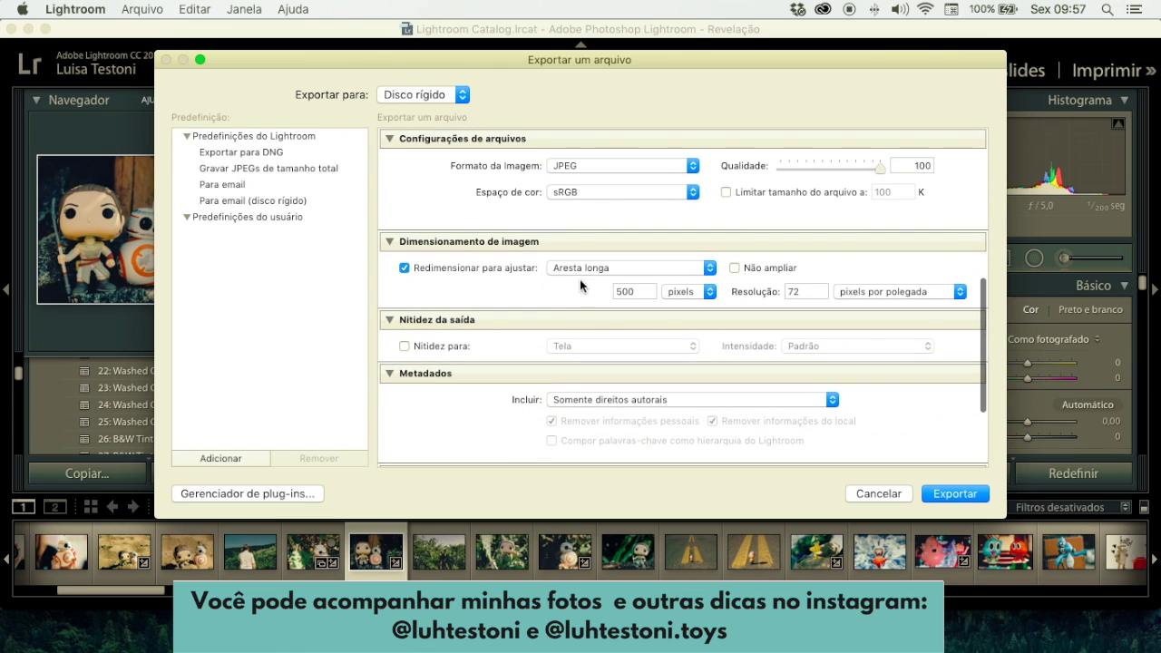
pyautogui.click(710, 272)
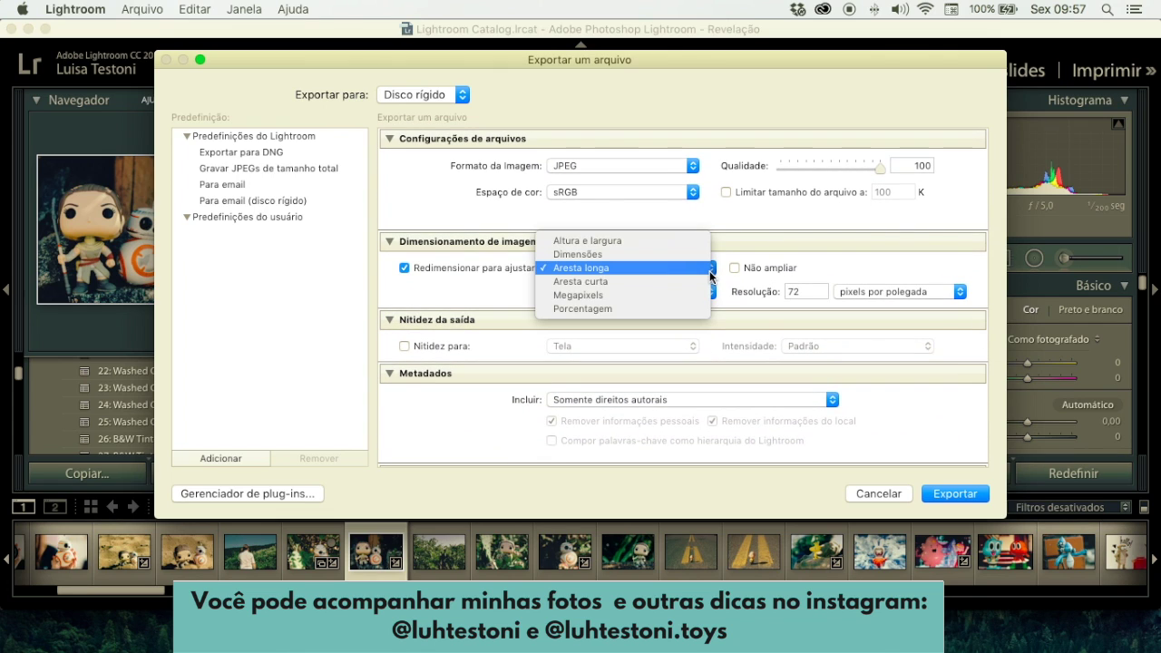
pyautogui.click(709, 270)
pyautogui.click(709, 270)
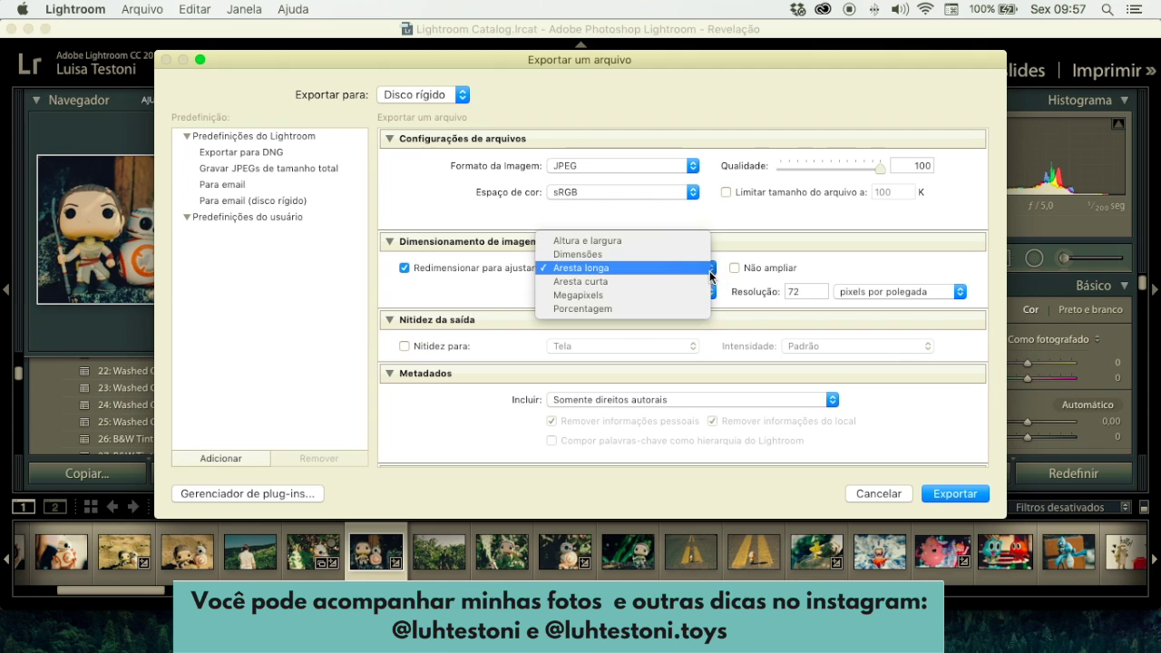
pyautogui.click(640, 238)
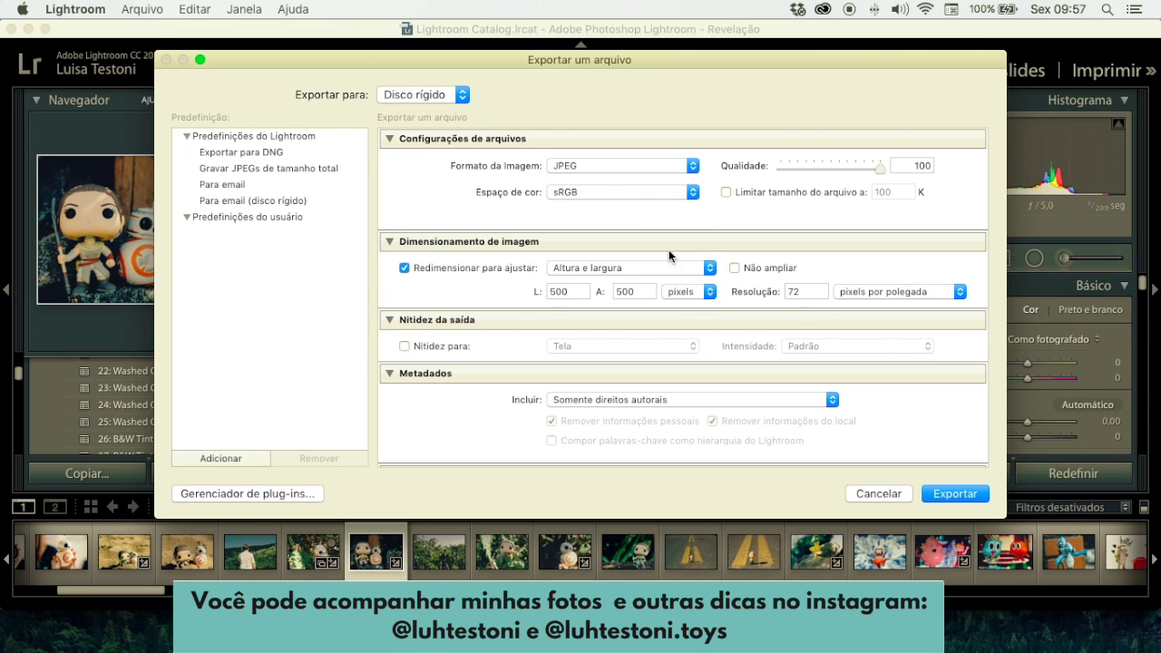
# Leave metadata inclusion limited to copyright only
pyautogui.scroll(-3, 686, 336)
pyautogui.scroll(-2, 675, 308)
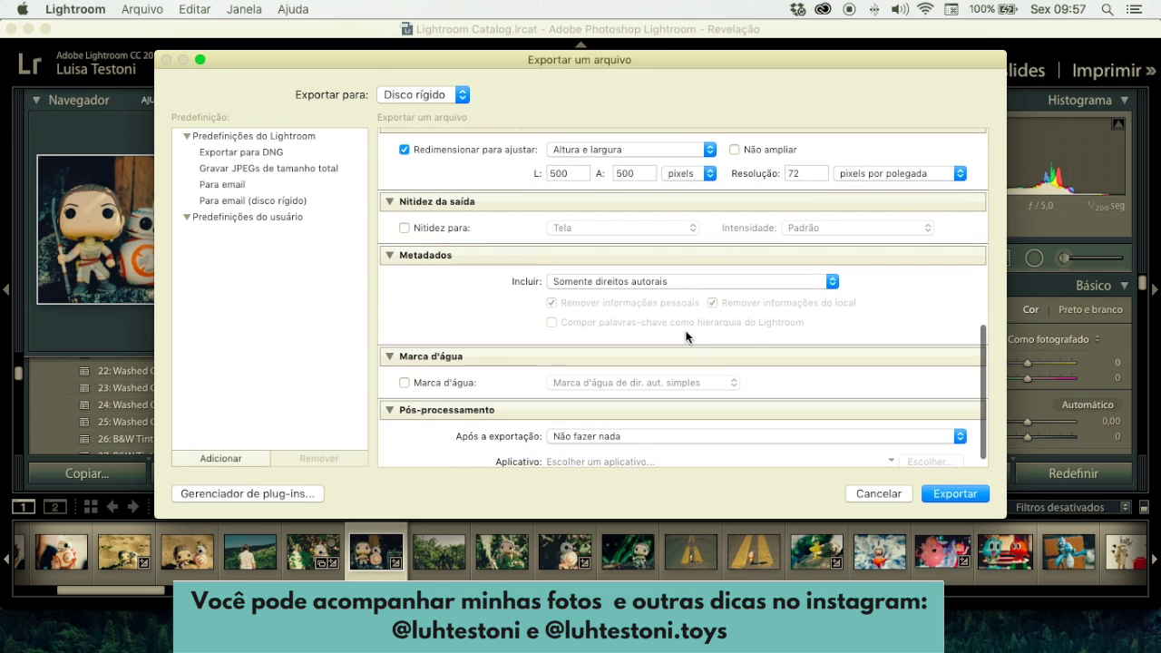
pyautogui.click(667, 273)
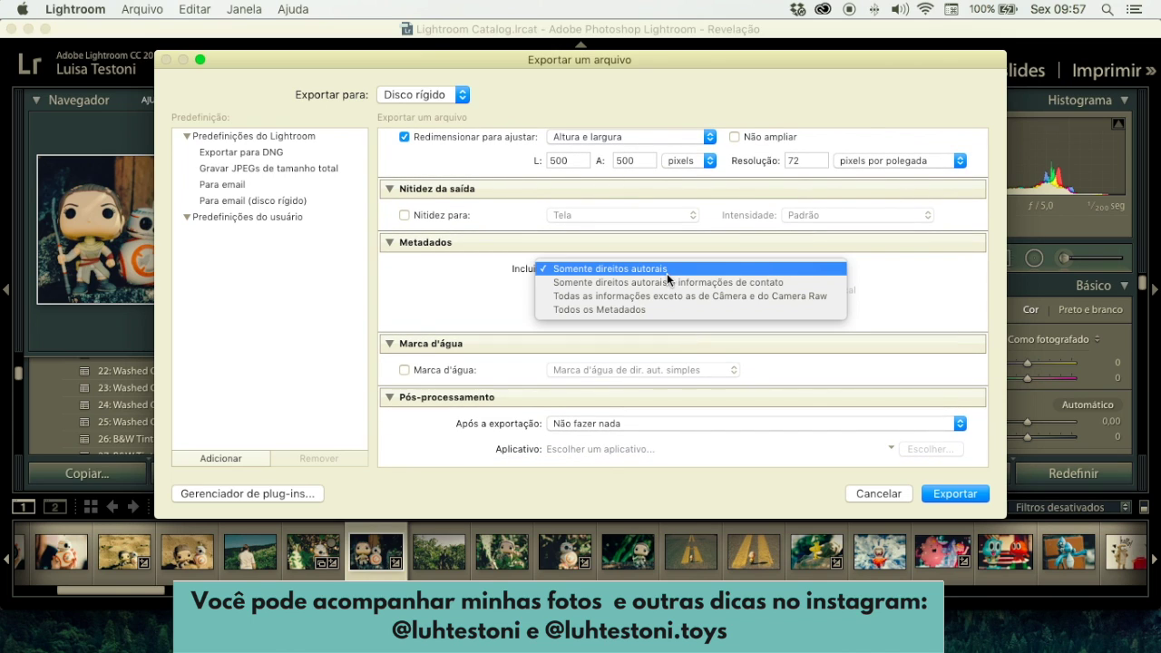
pyautogui.click(667, 273)
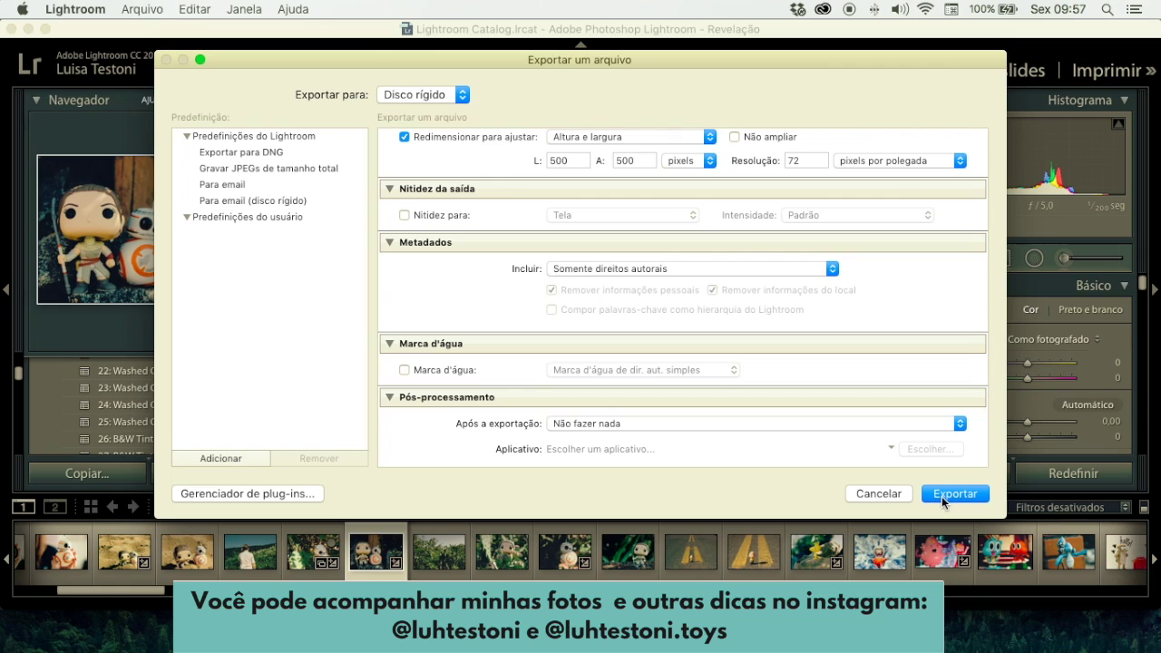
# Keep Disco rígido as the export destination and cancel the export dialog
pyautogui.click(413, 95)
pyautogui.click(414, 95)
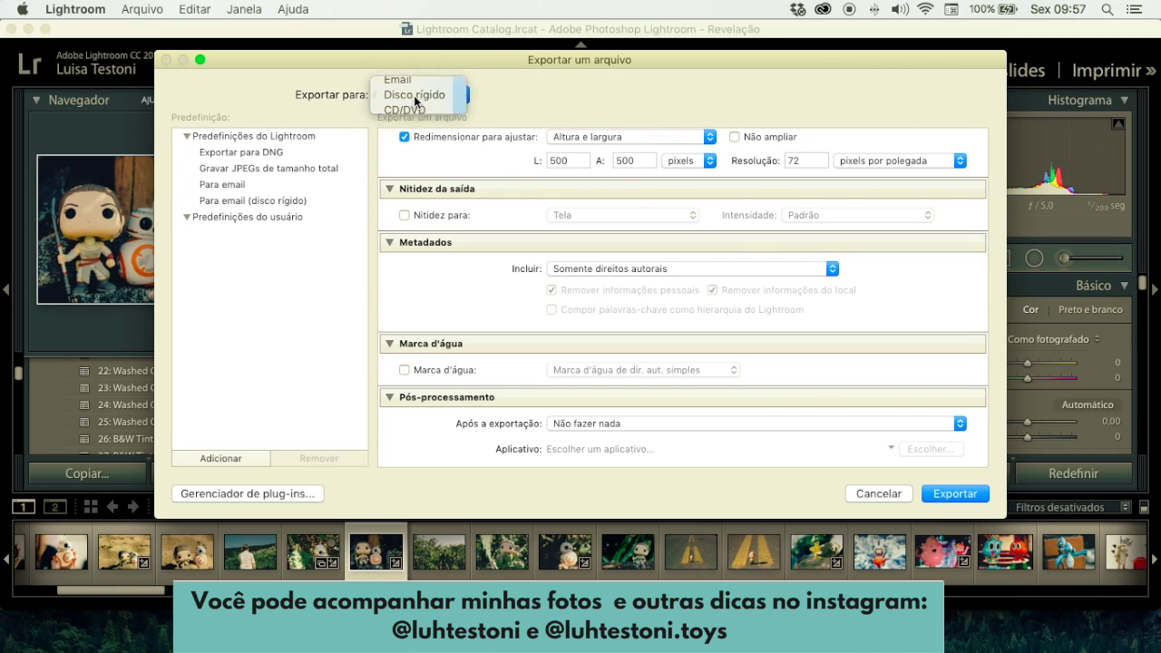
pyautogui.click(413, 95)
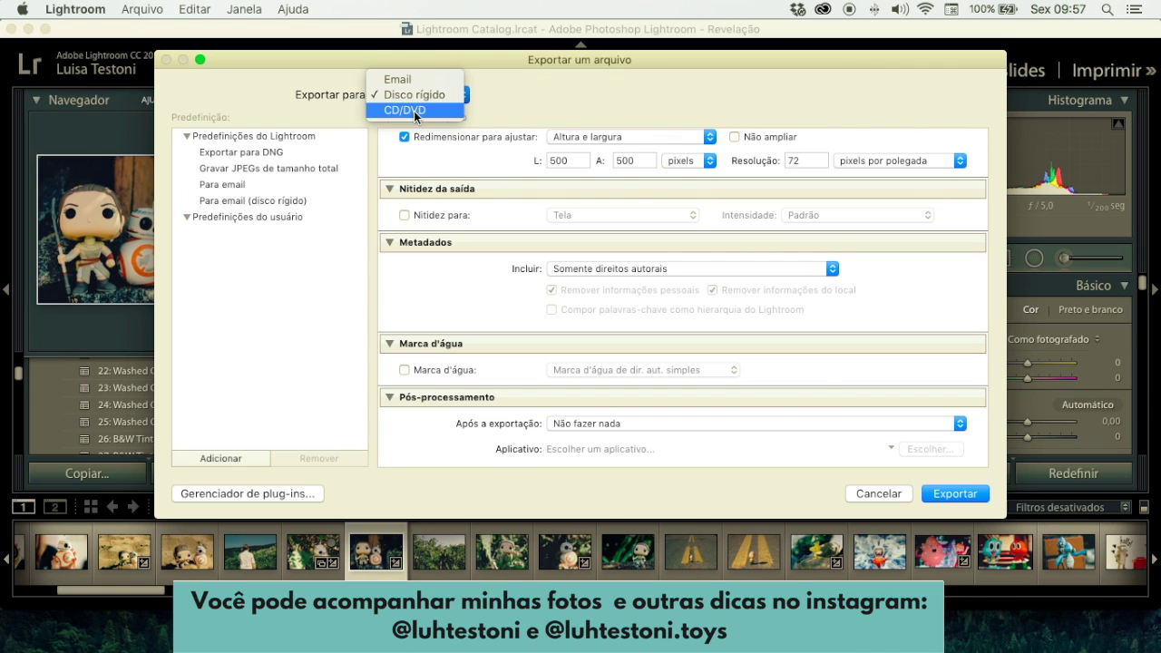
pyautogui.click(411, 96)
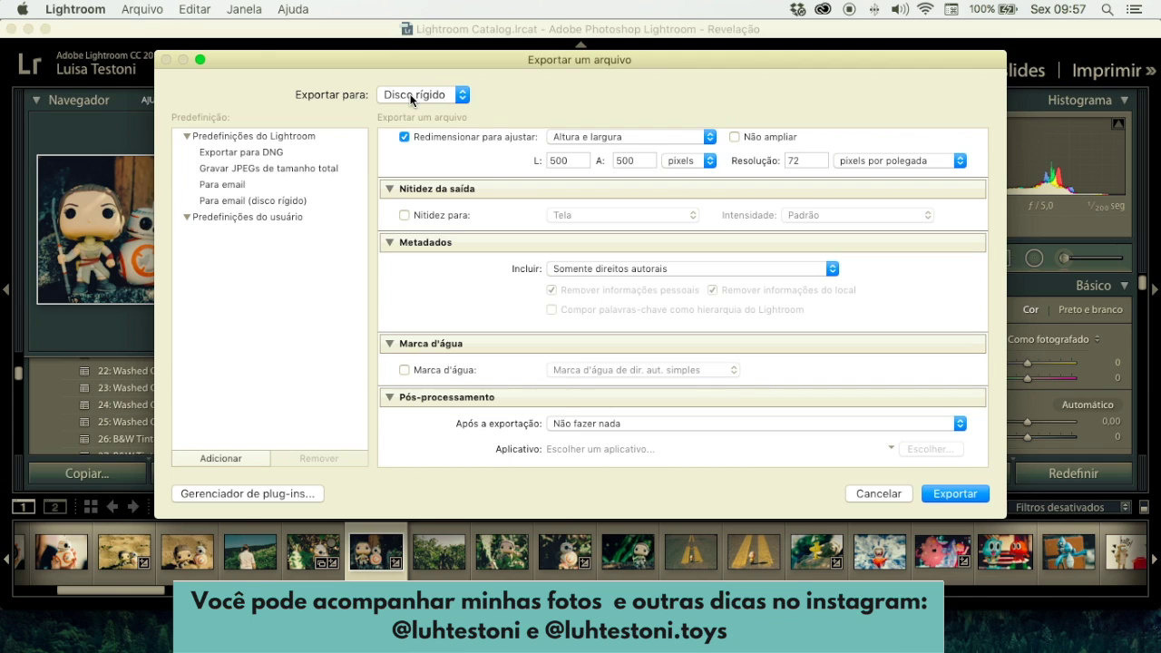
pyautogui.click(867, 495)
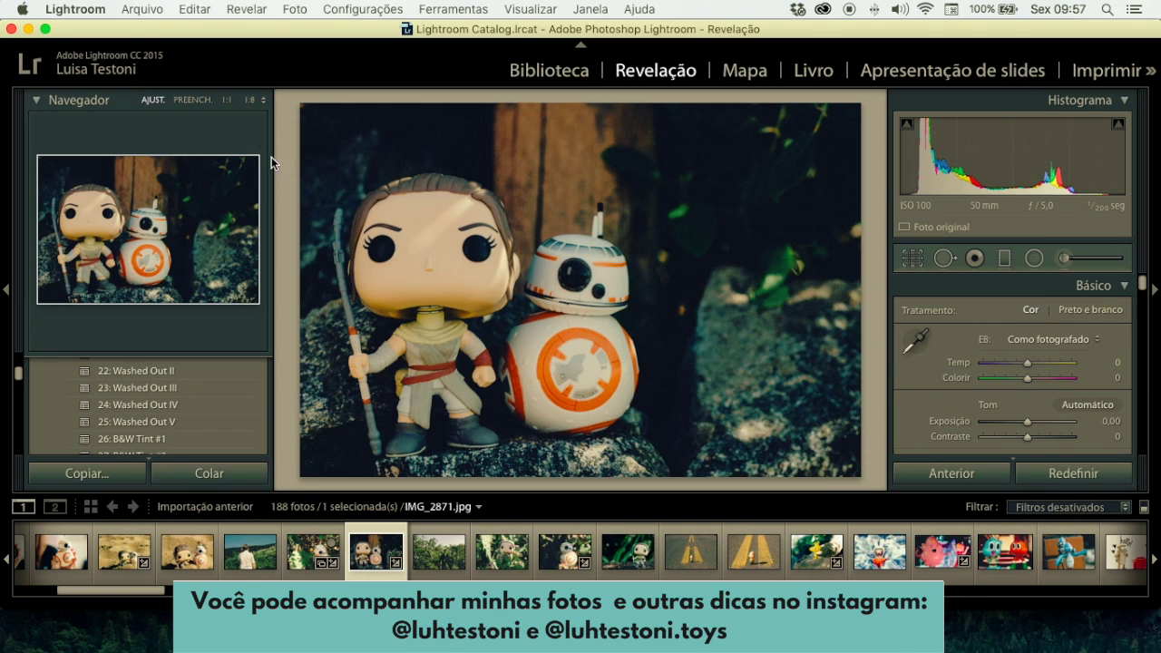
pyautogui.click(141, 10)
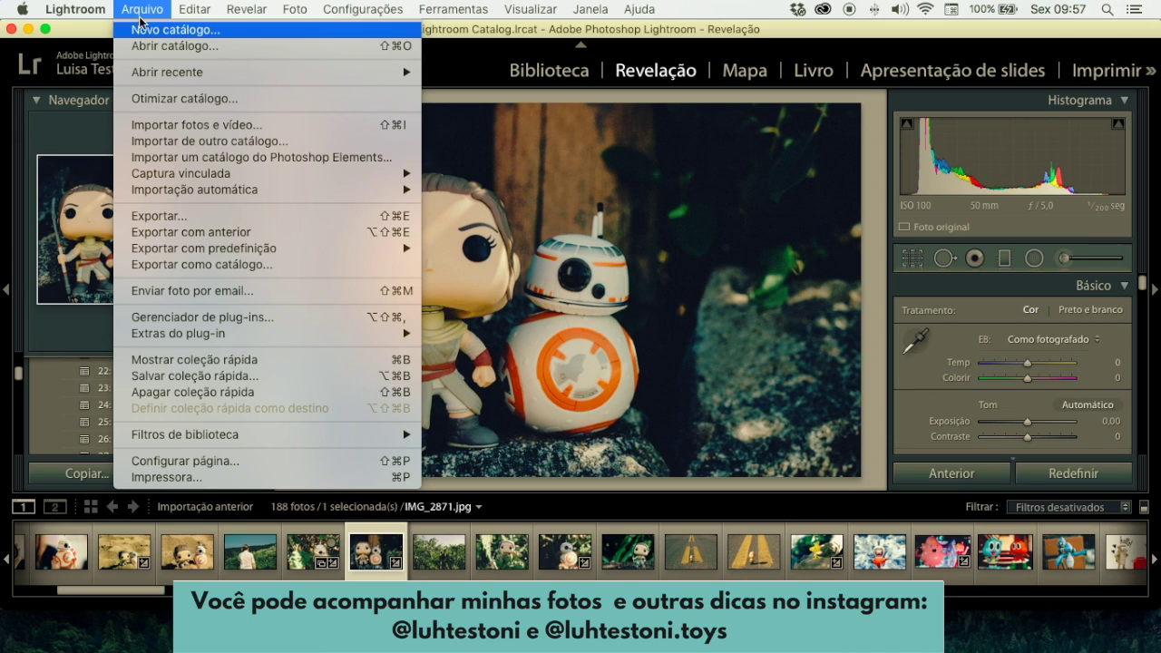
pyautogui.moveTo(143, 9)
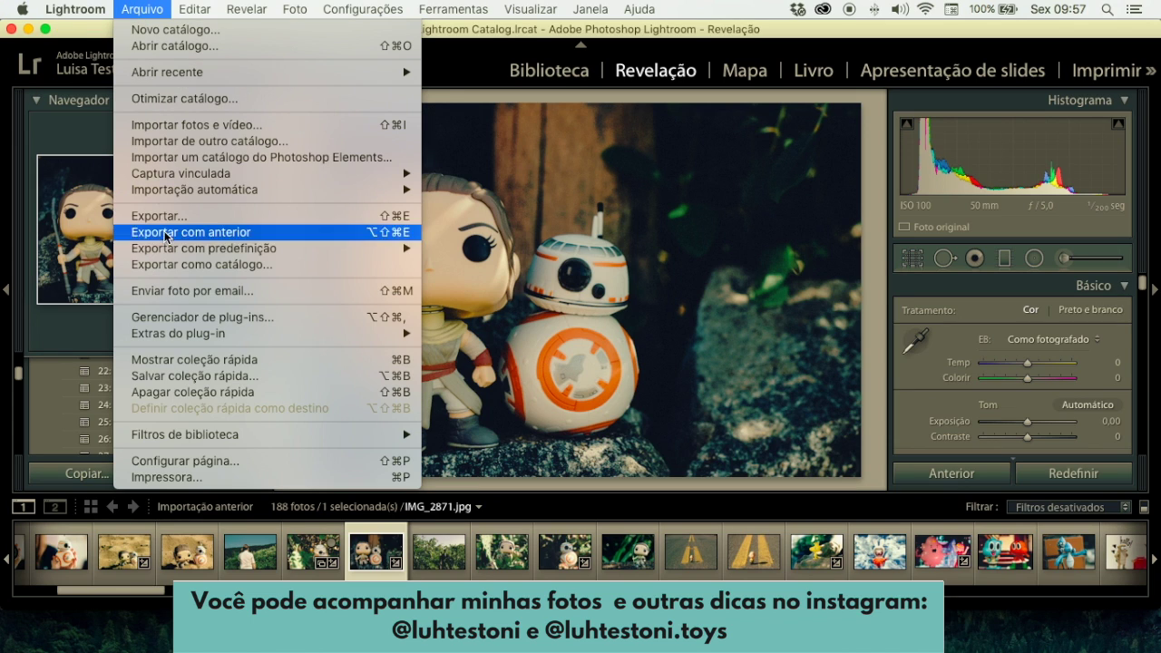
pyautogui.click(176, 293)
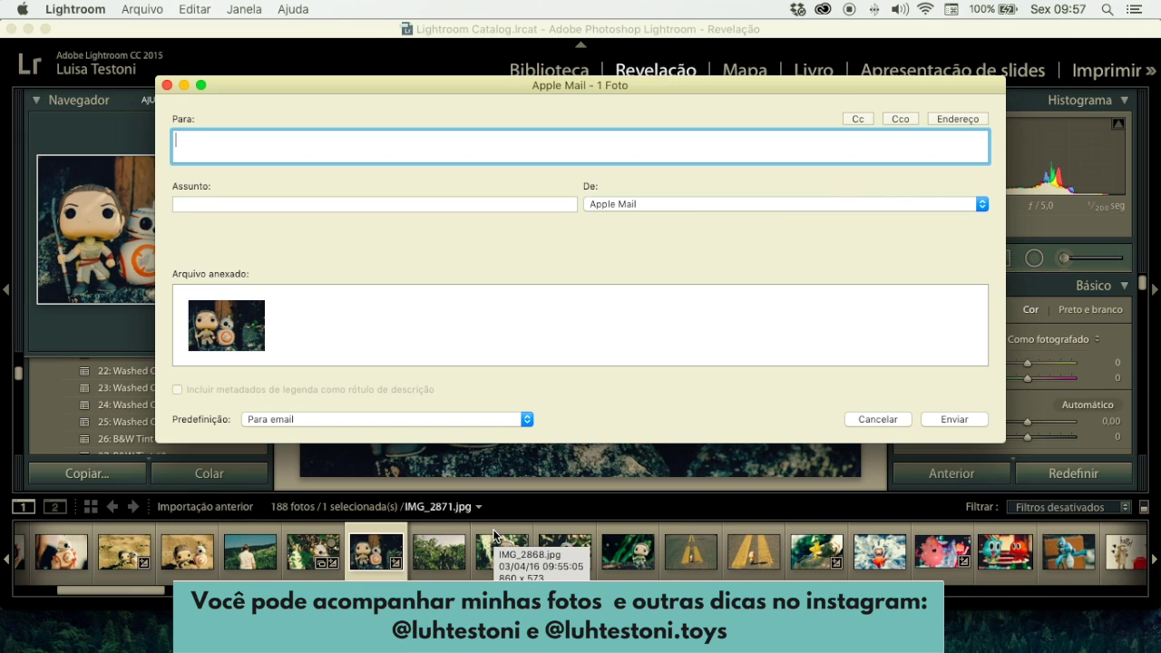
pyautogui.click(166, 84)
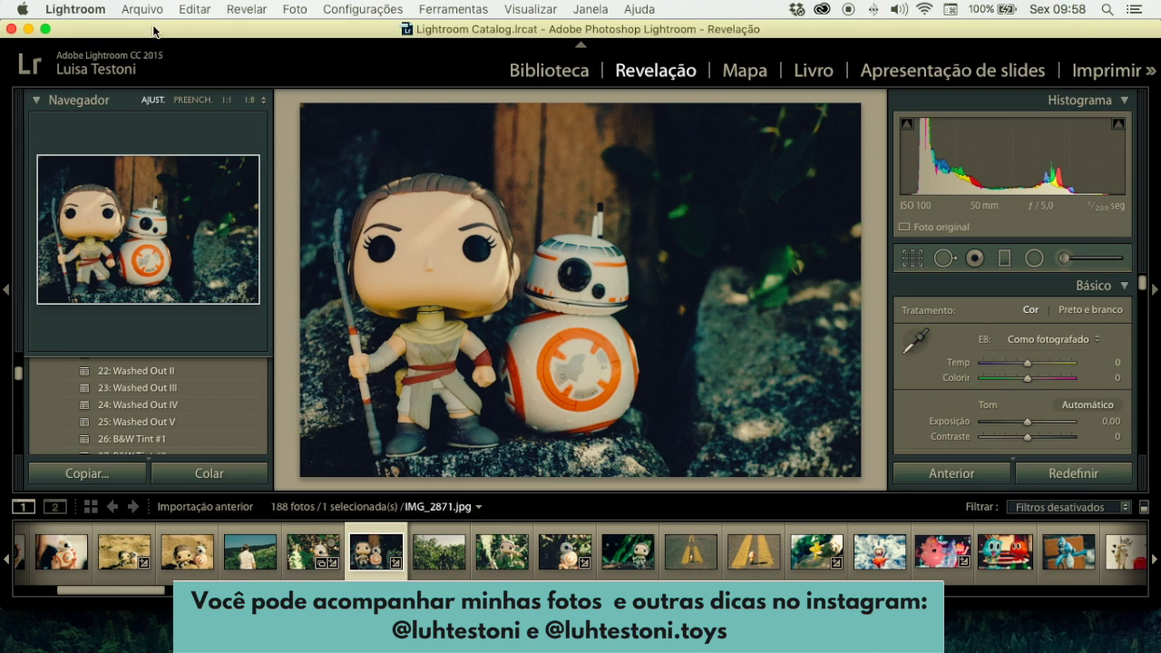
# Start an email of the photo via Enviar foto por email and enter the recipient's e-mail address
pyautogui.click(145, 10)
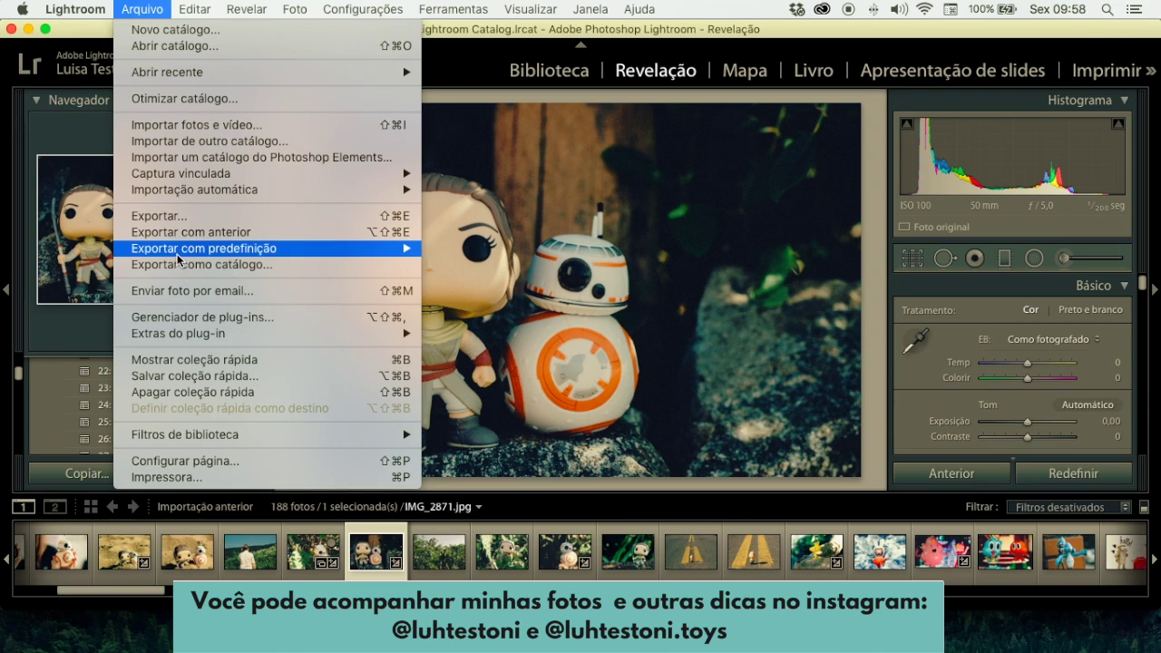
pyautogui.click(209, 290)
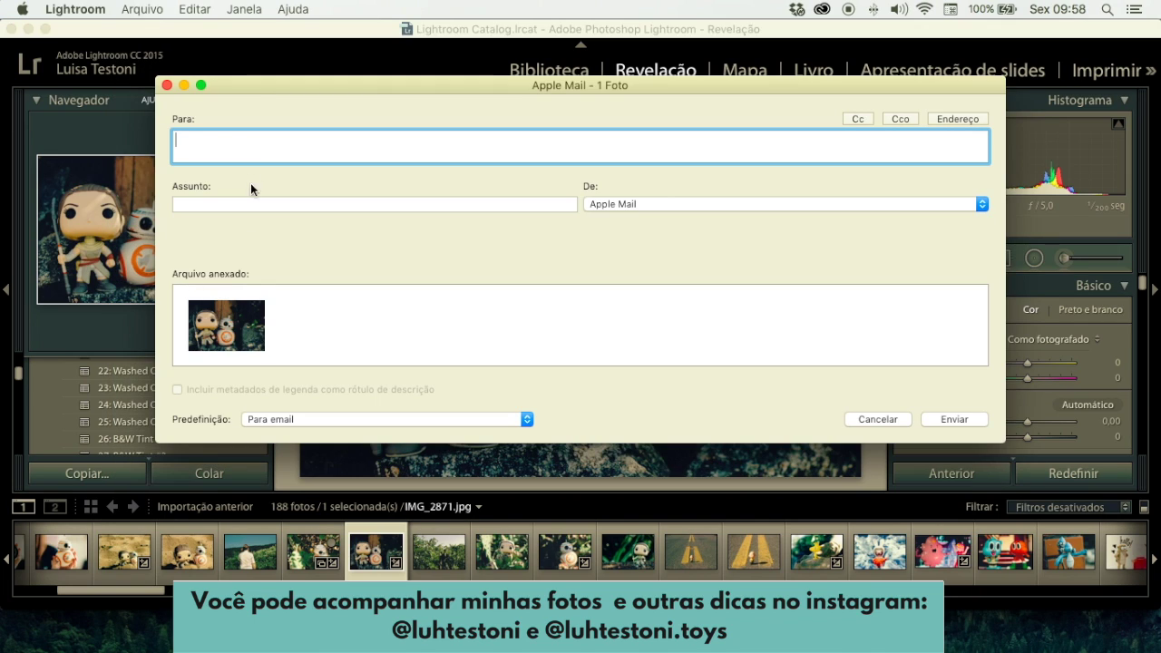
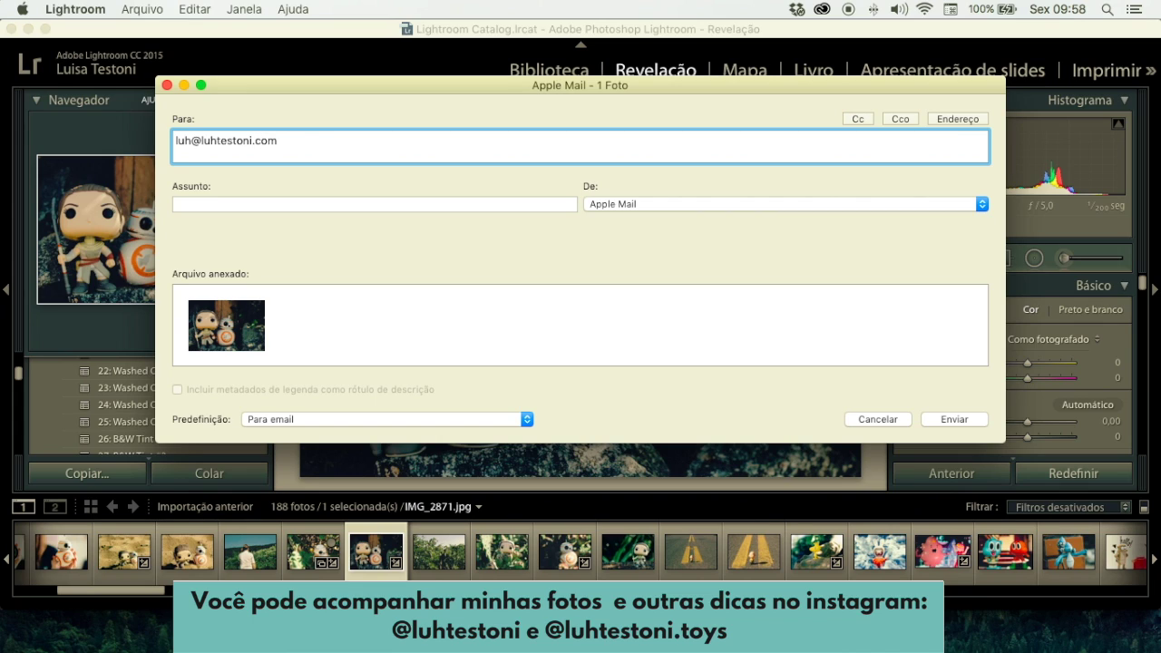
pyautogui.click(275, 419)
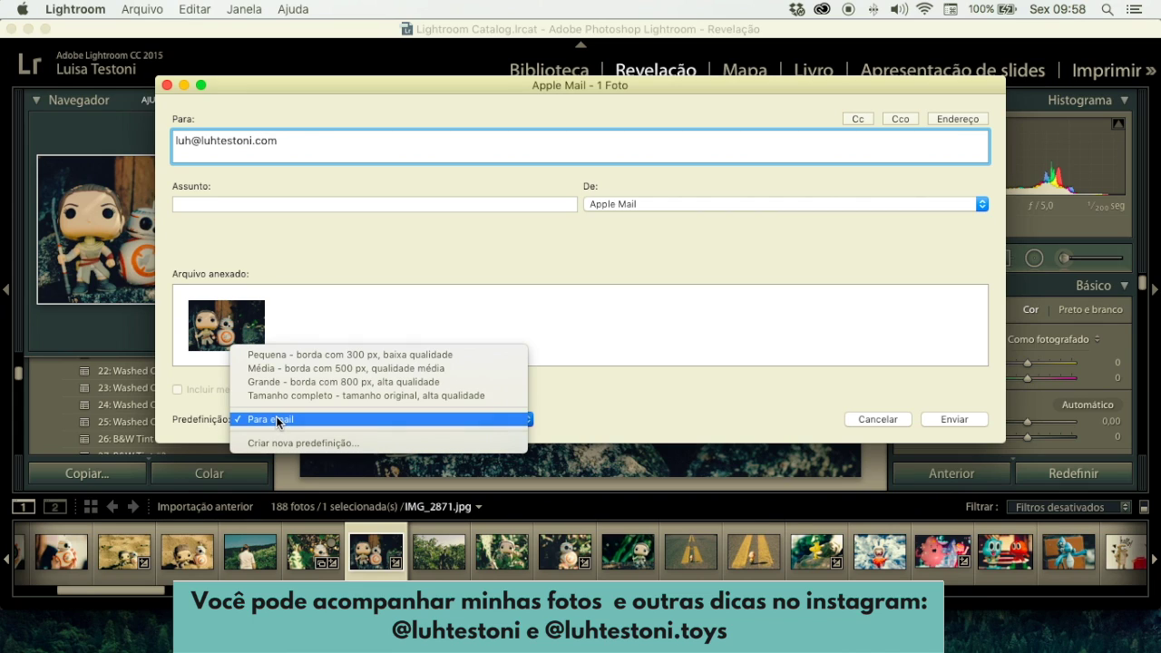
# Set the email preset to 'Grande - borda com 800 px, alta qualidade'
pyautogui.click(276, 417)
pyautogui.click(277, 417)
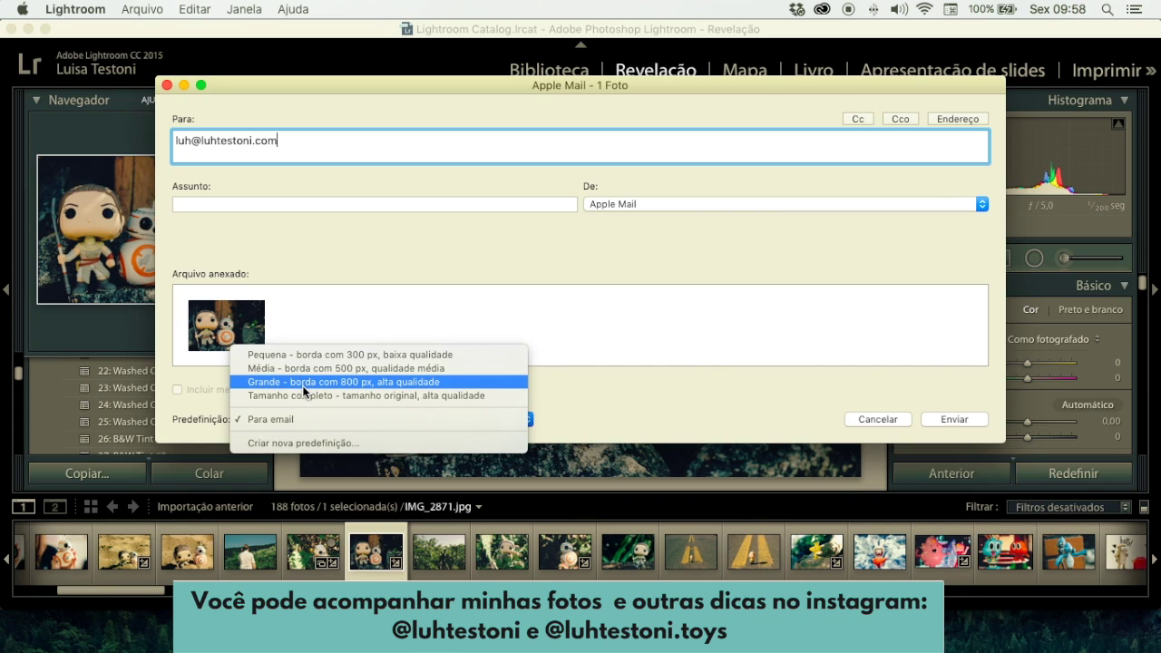
pyautogui.click(303, 385)
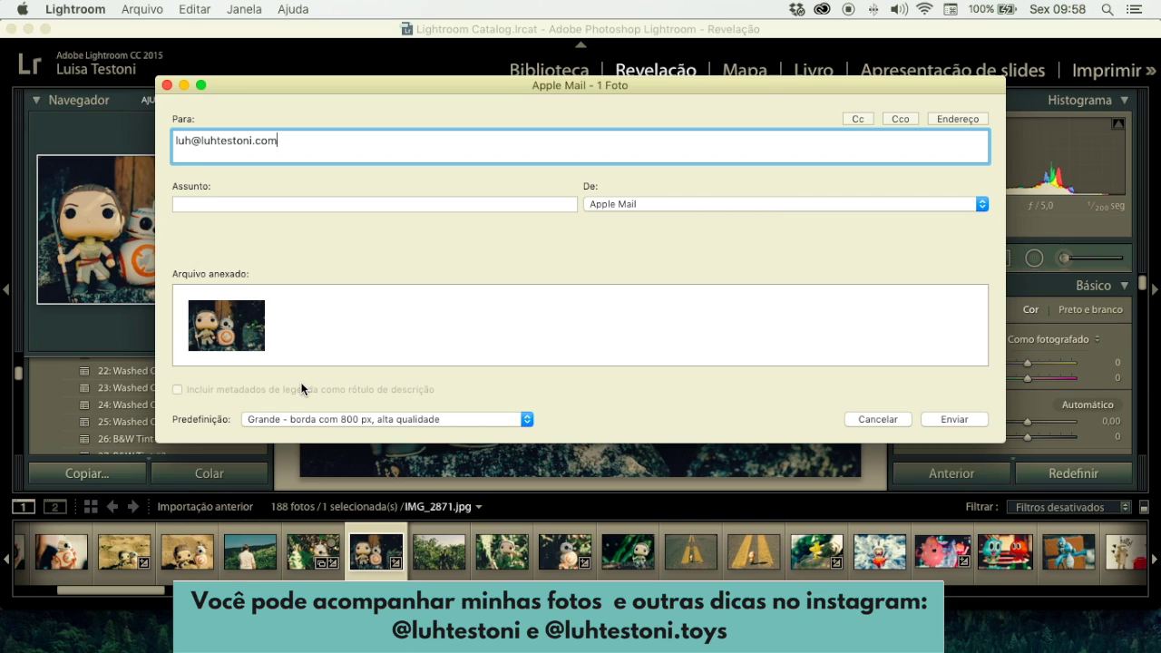
pyautogui.click(296, 419)
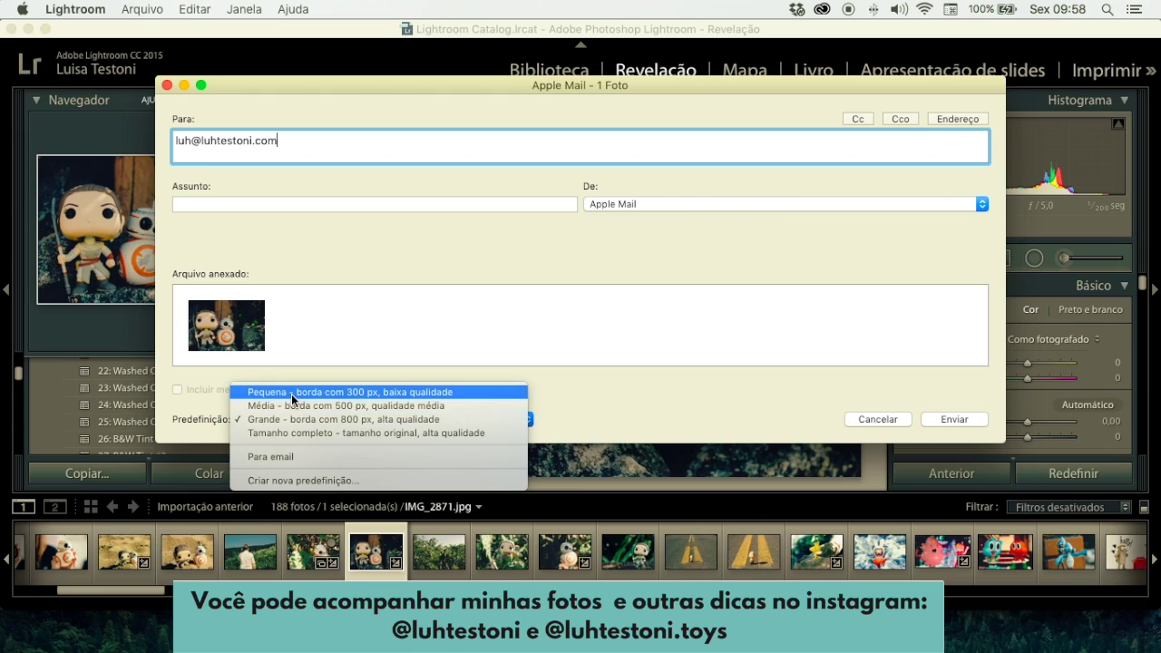
pyautogui.click(282, 333)
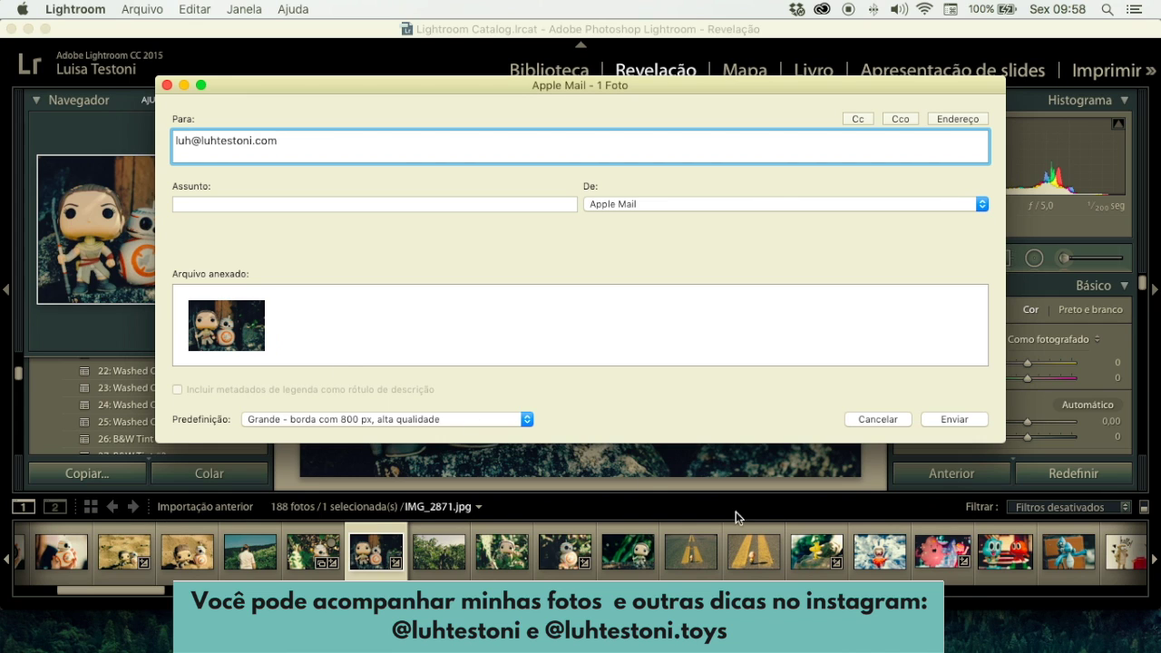
# Send the photo to Apple Mail, then close the message choosing Não Salvar
pyautogui.click(959, 423)
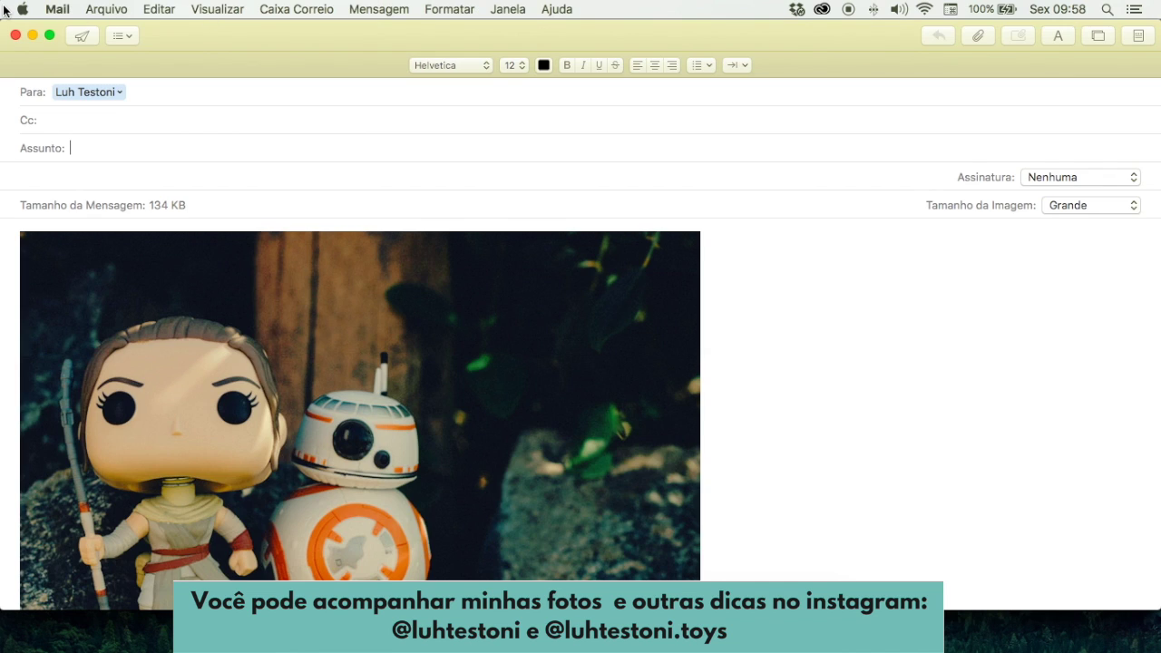
pyautogui.click(18, 36)
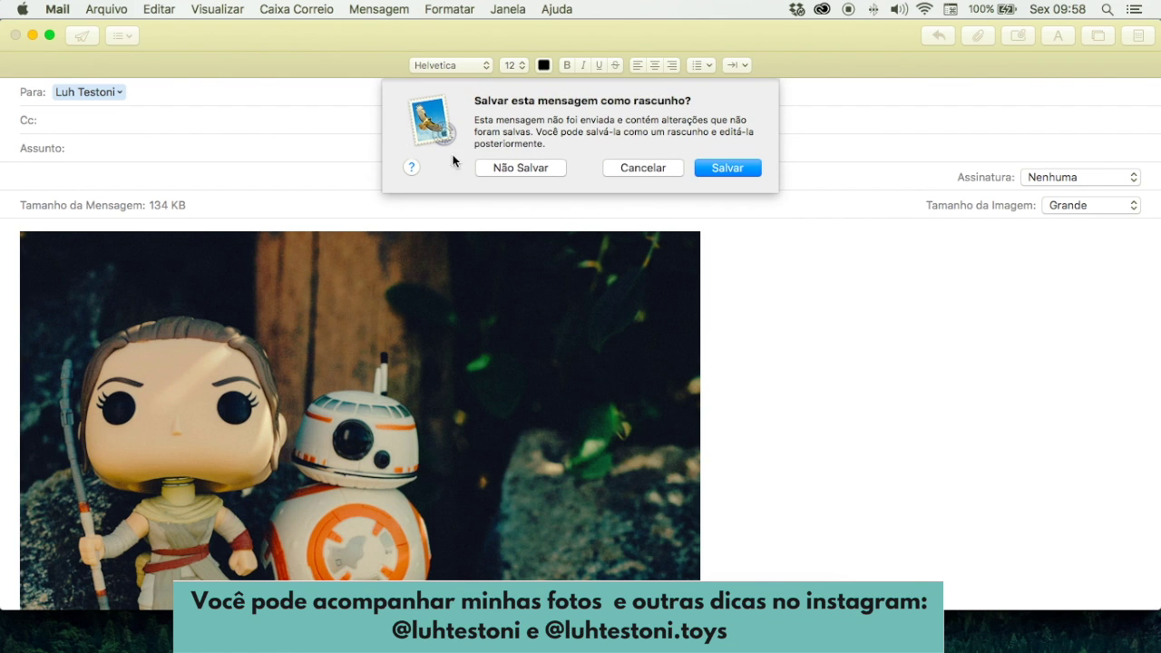
pyautogui.click(543, 173)
pyautogui.click(142, 9)
pyautogui.moveTo(180, 173)
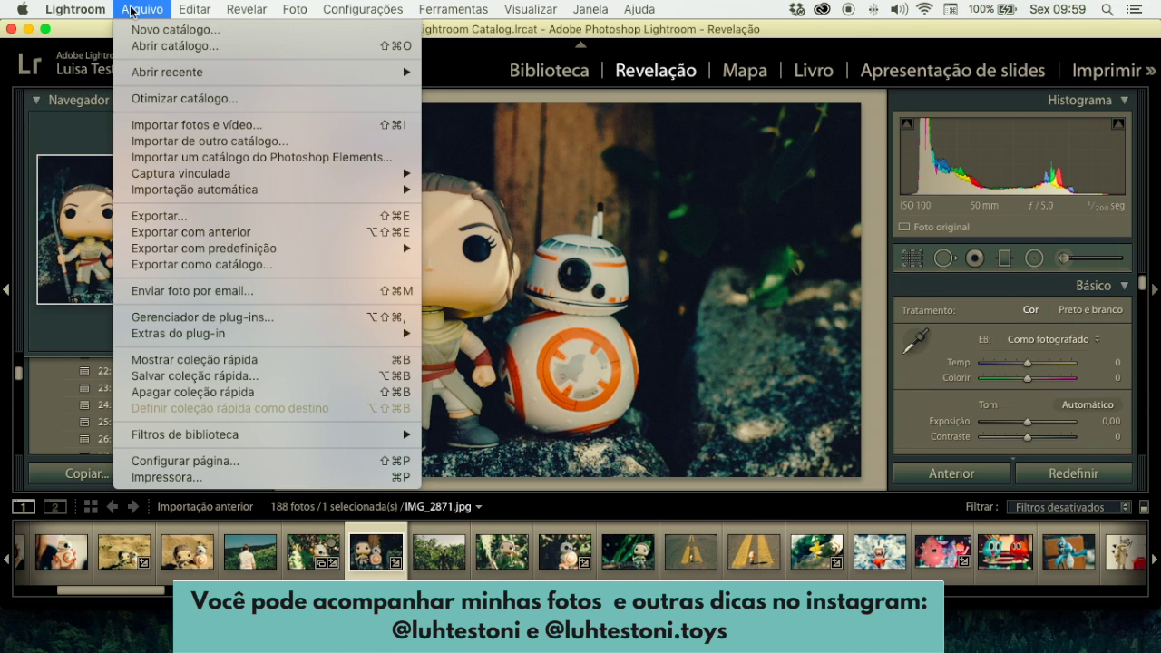